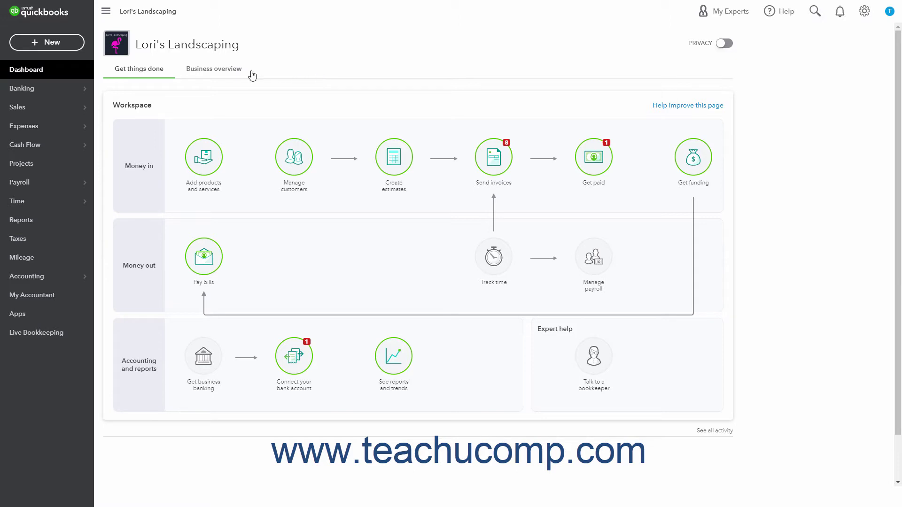
Start a Pay down credit card payment on VISA- Corporate with Bank of Anytown as payee
left_click(78, 44)
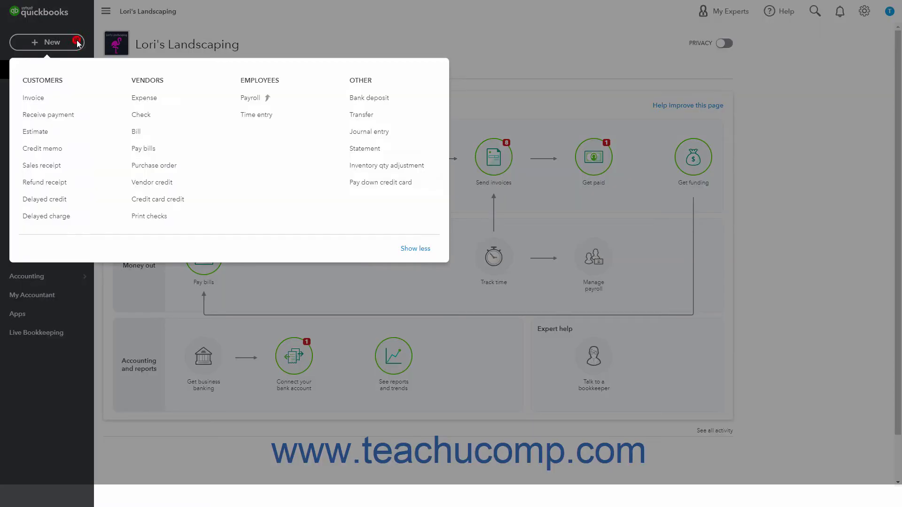
left_click(382, 185)
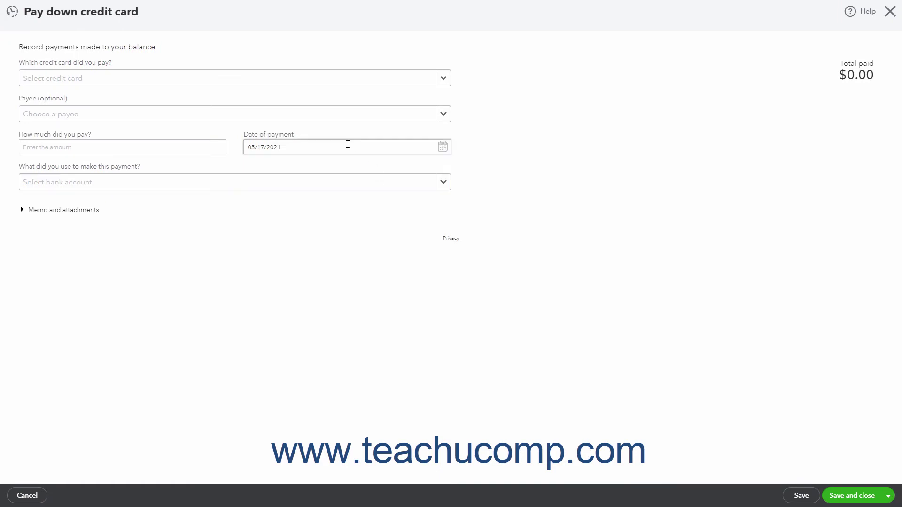
left_click(442, 78)
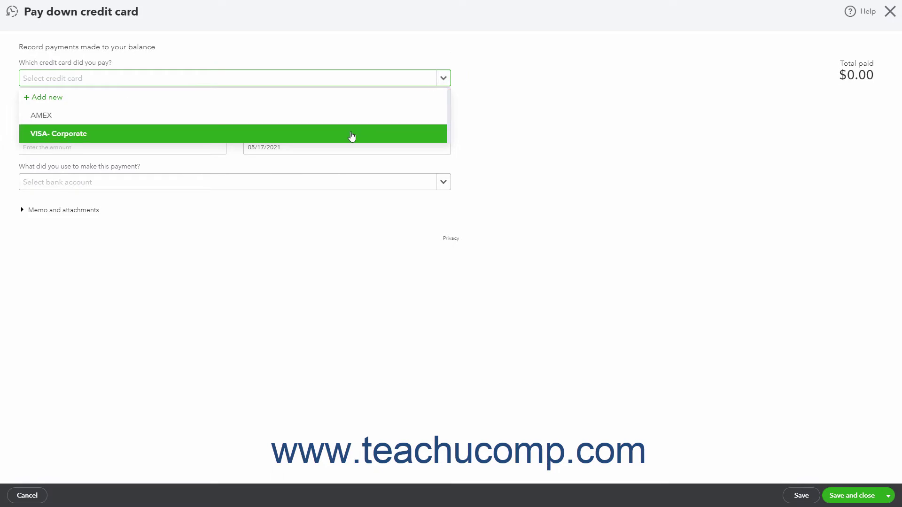
left_click(352, 135)
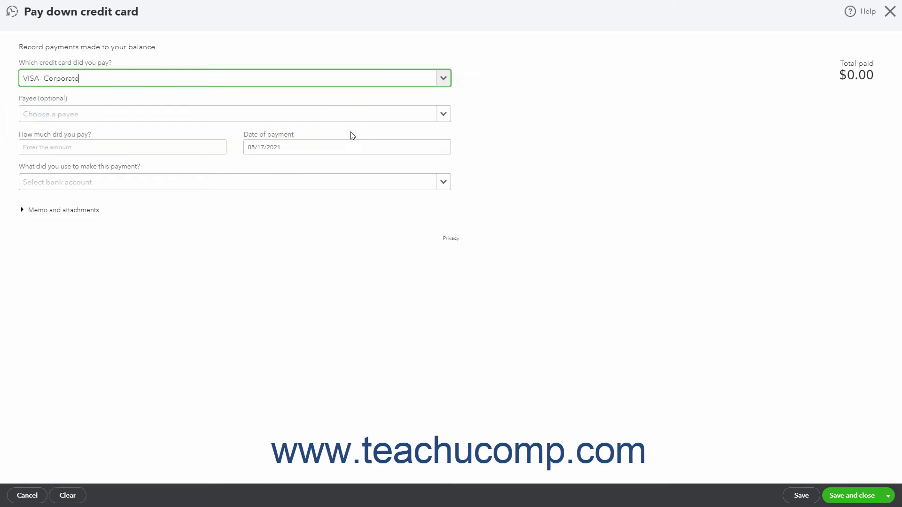
left_click(443, 114)
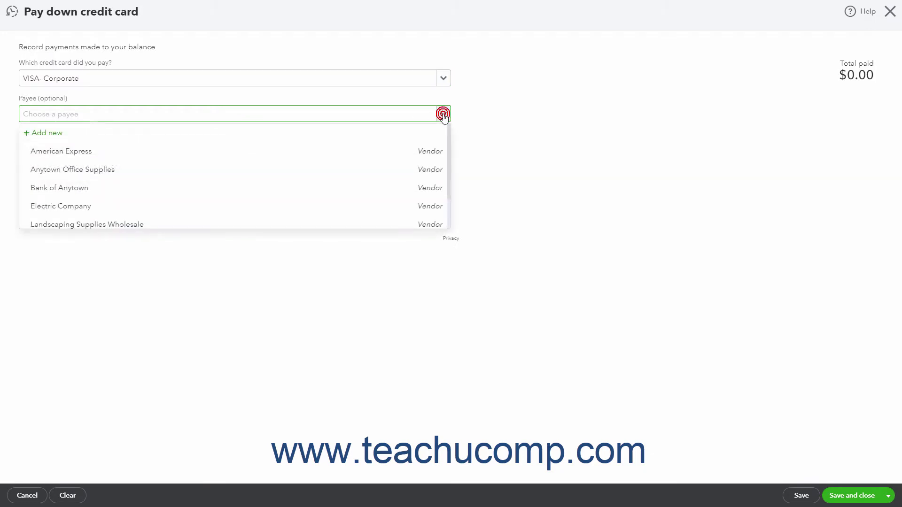
left_click(308, 184)
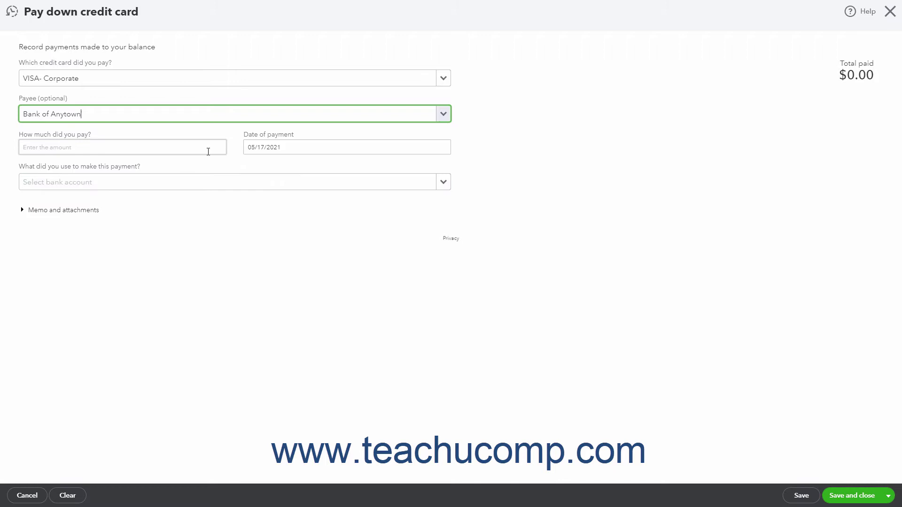
Enter a payment amount of 100.00 and keep 05/17/2021 as the payment date
left_click(208, 151)
type("10")
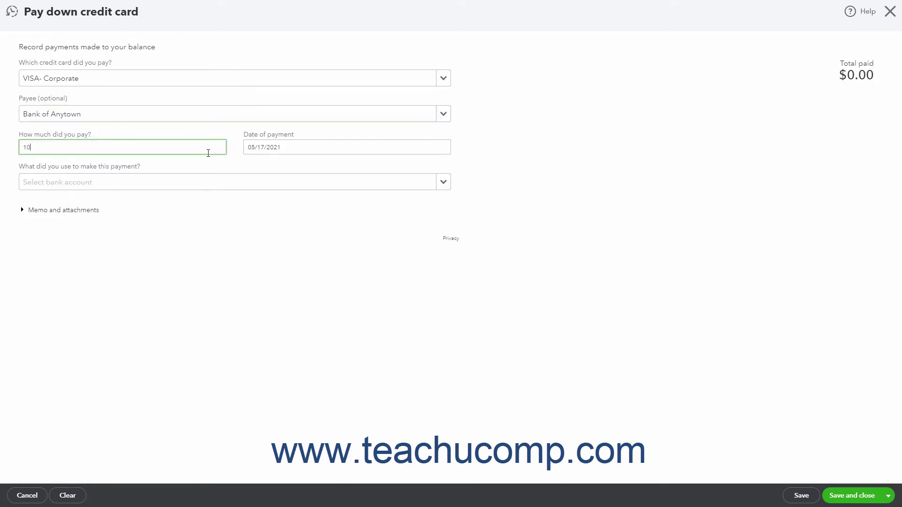
type("0.00")
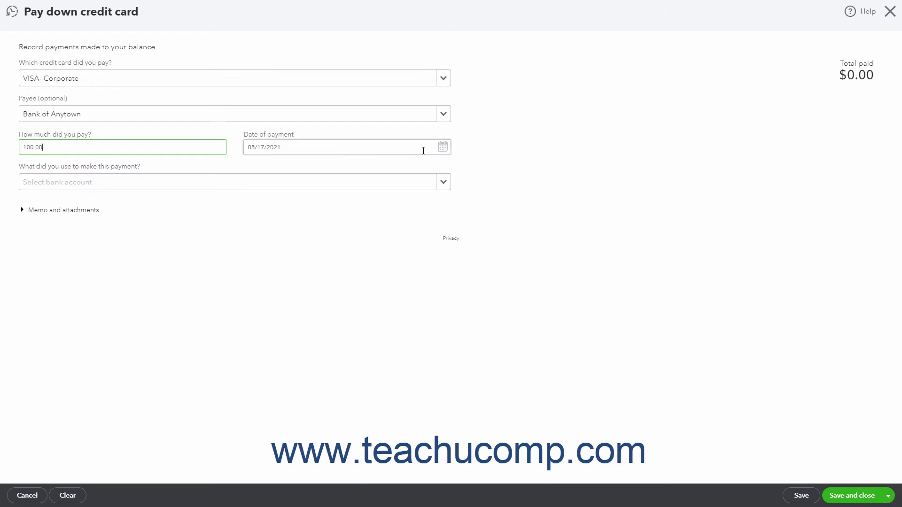
left_click(440, 147)
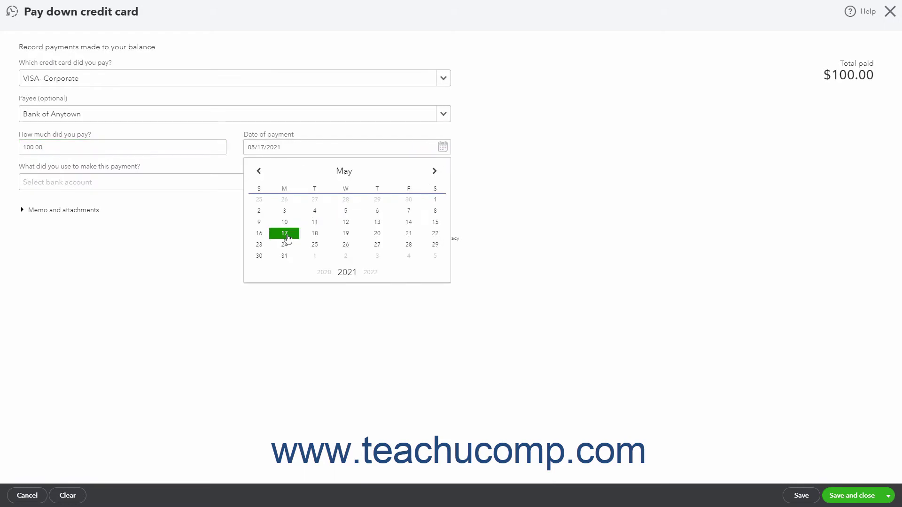
left_click(284, 234)
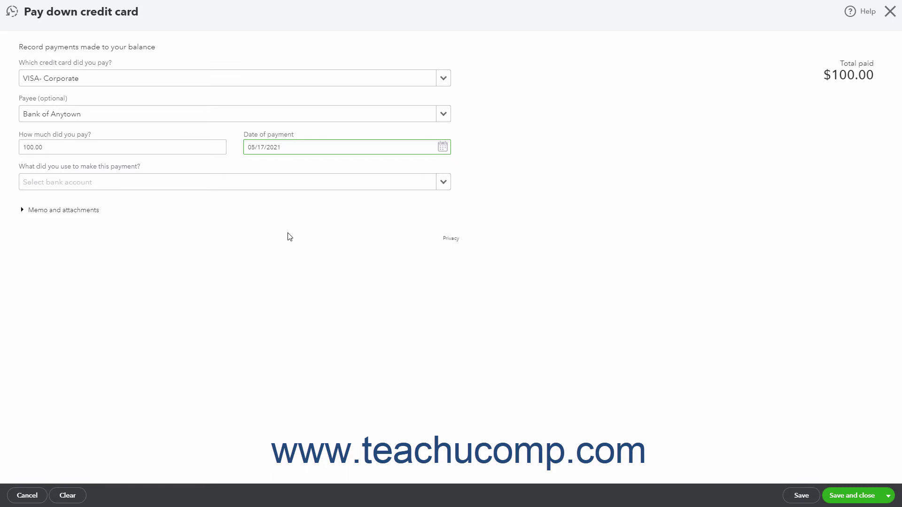
Pay the card from the Checking account and mark it as paid by check
left_click(442, 183)
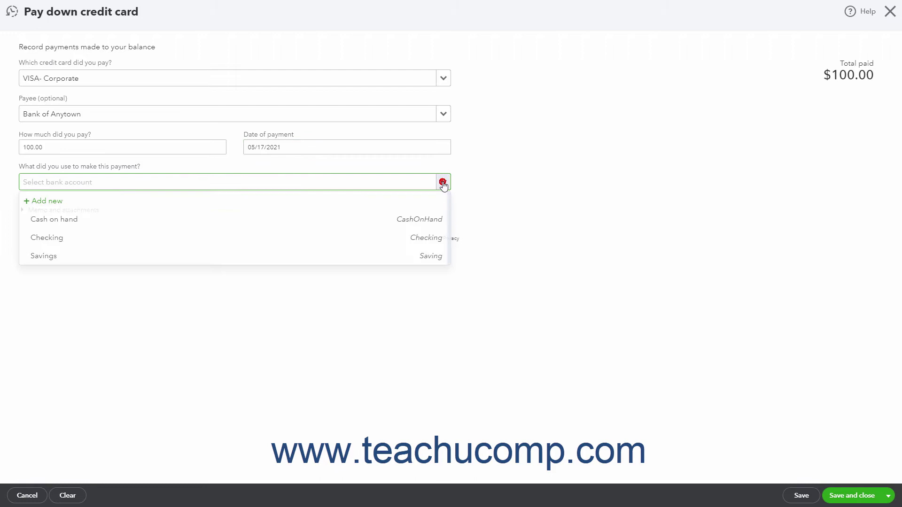
left_click(284, 238)
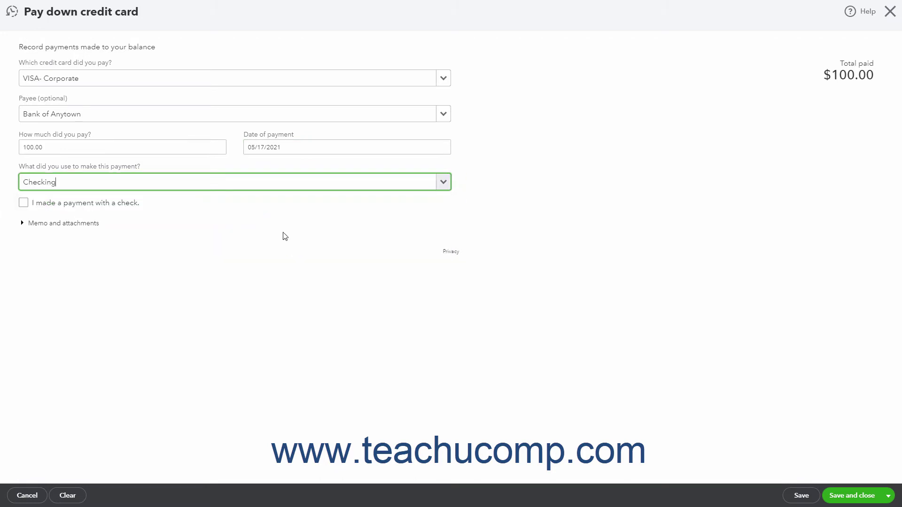
left_click(24, 203)
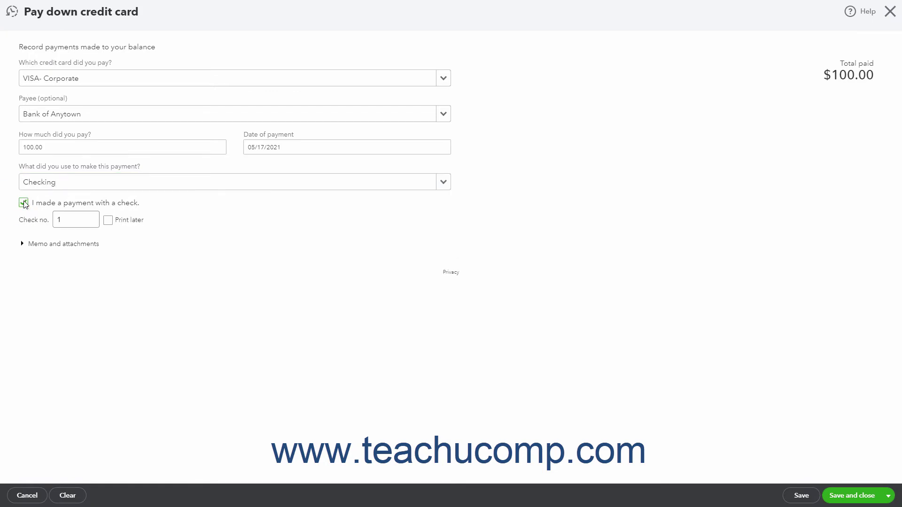
left_click(72, 219)
Clear the check option and add the memo 'Online payment made 5-17-2021 through bank's website.'
left_click(25, 205)
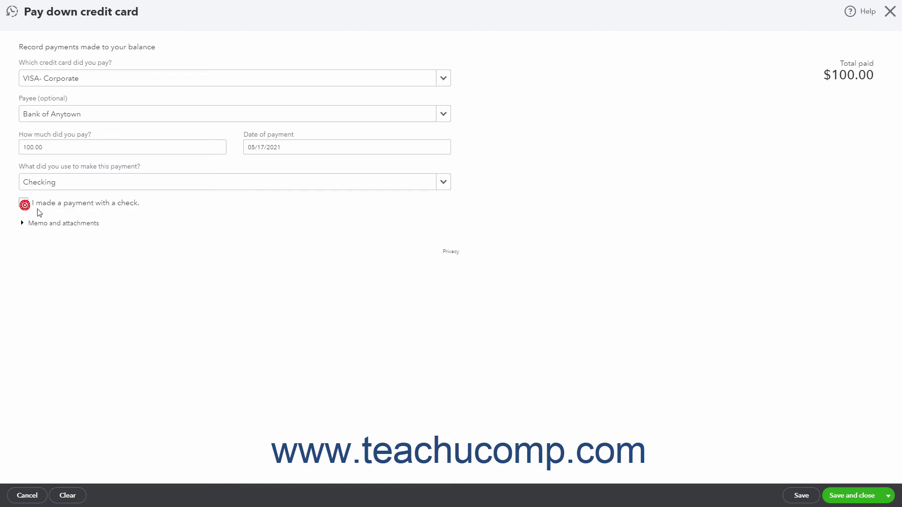
left_click(64, 228)
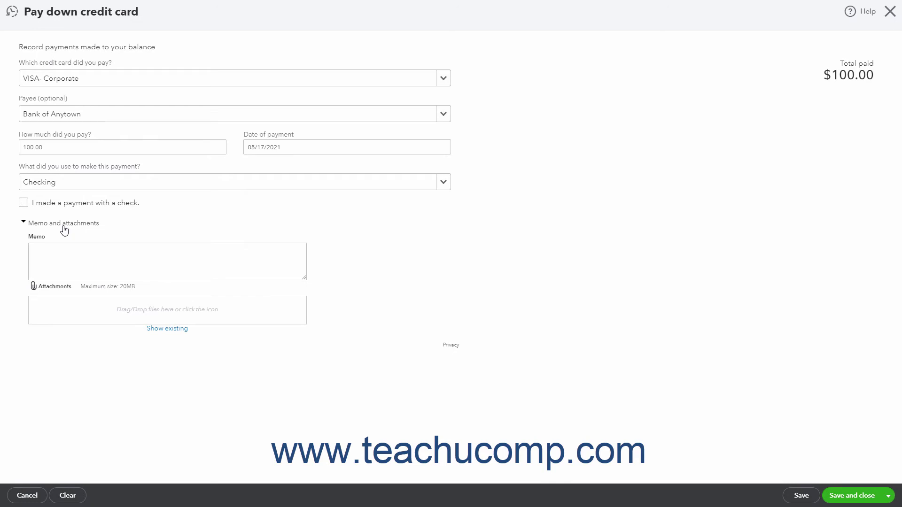
left_click(69, 257)
type("Online payment made 5-17-2021 through bank's website.")
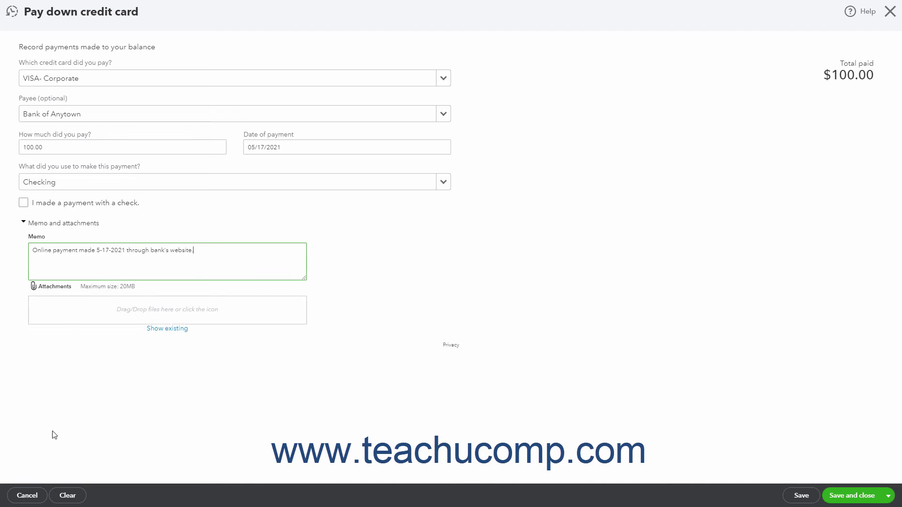
left_click(27, 496)
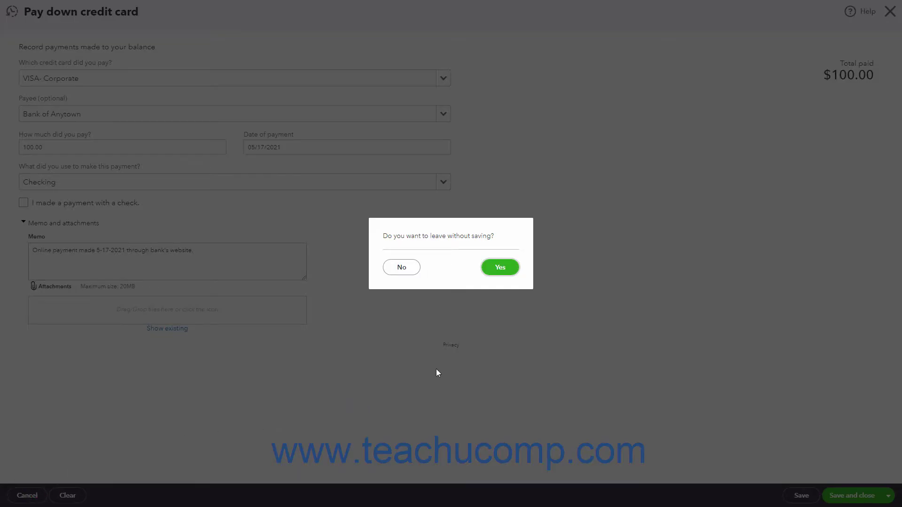
left_click(407, 269)
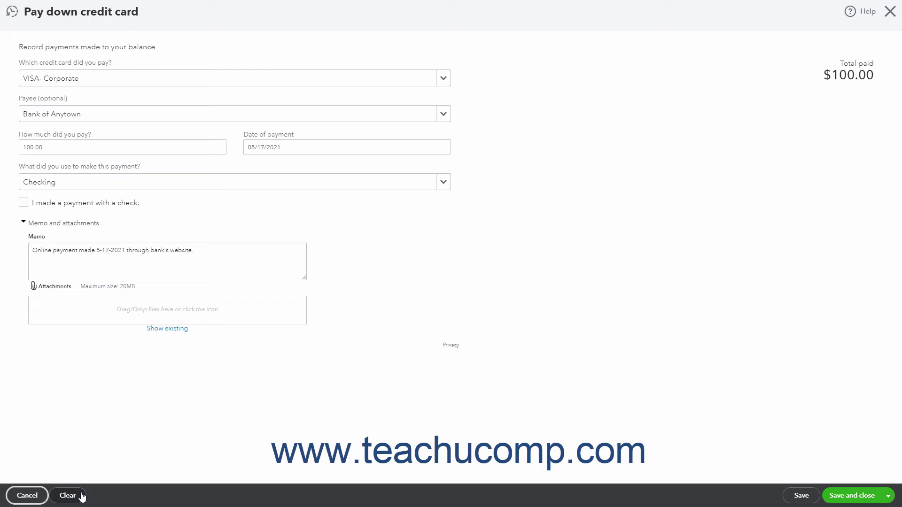
left_click(68, 495)
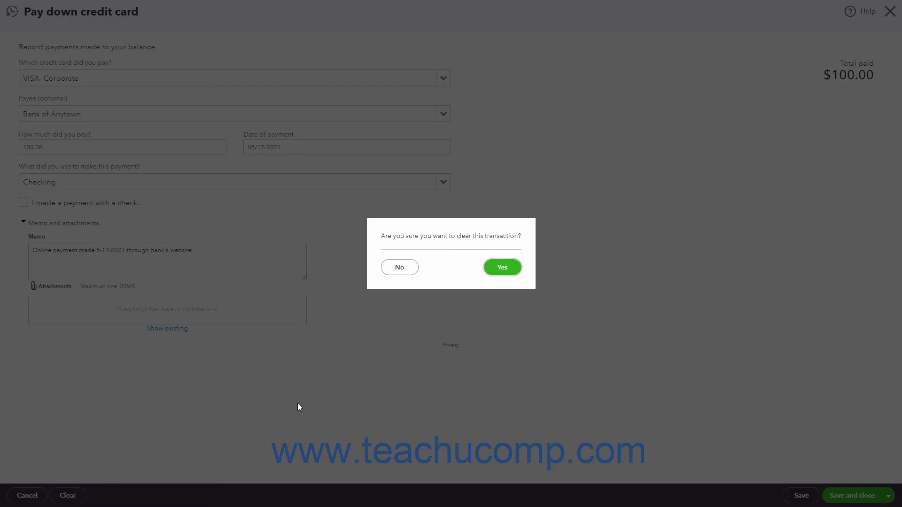
left_click(410, 268)
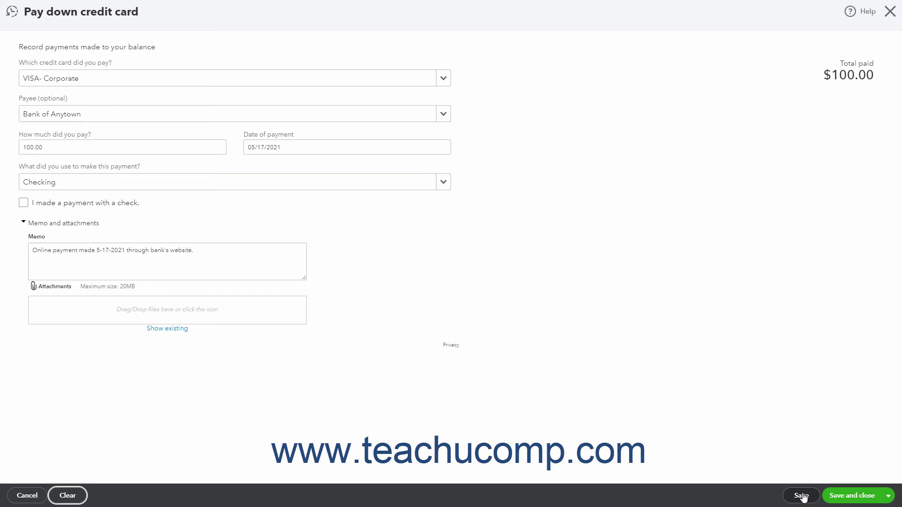
Save and close the $100.00 card payment, then begin a new blank credit card payment
left_click(888, 496)
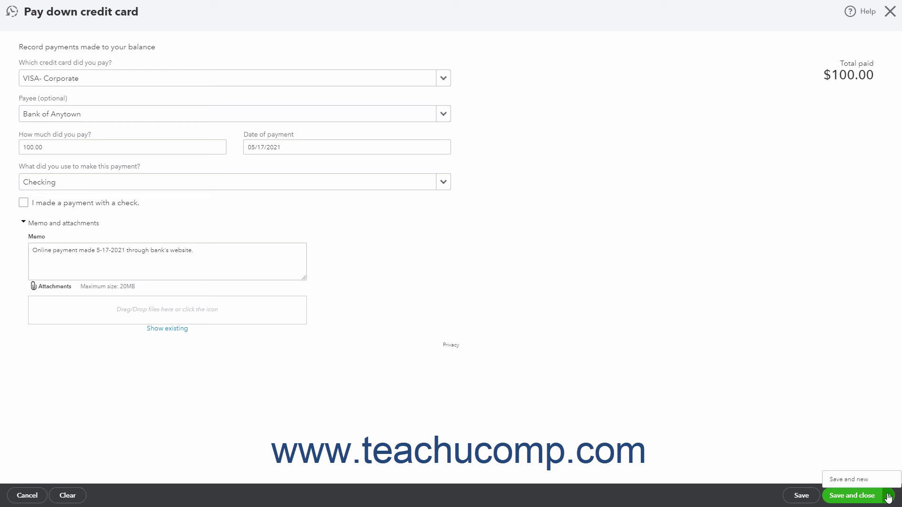
left_click(888, 497)
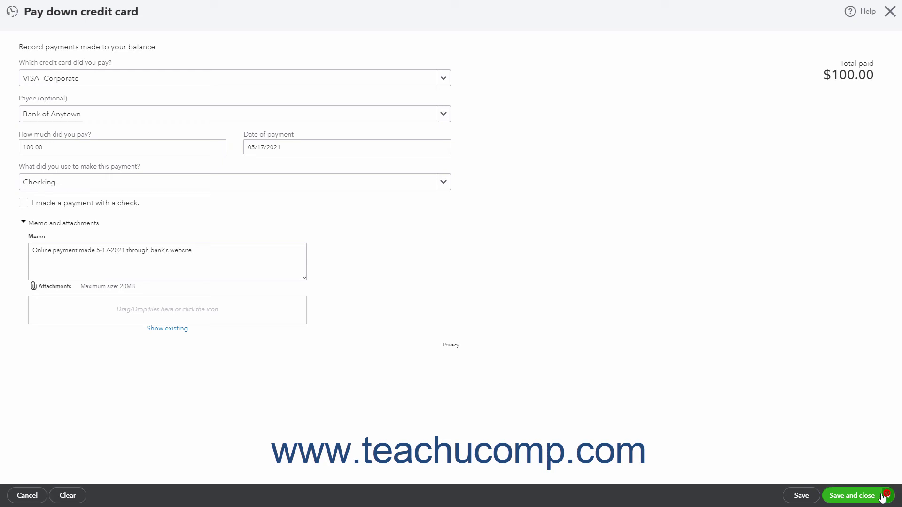
left_click(857, 497)
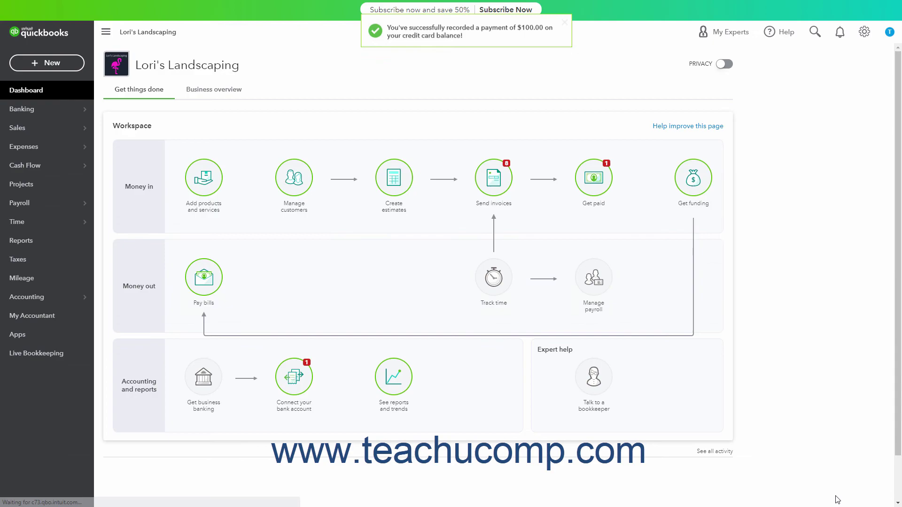
left_click(73, 68)
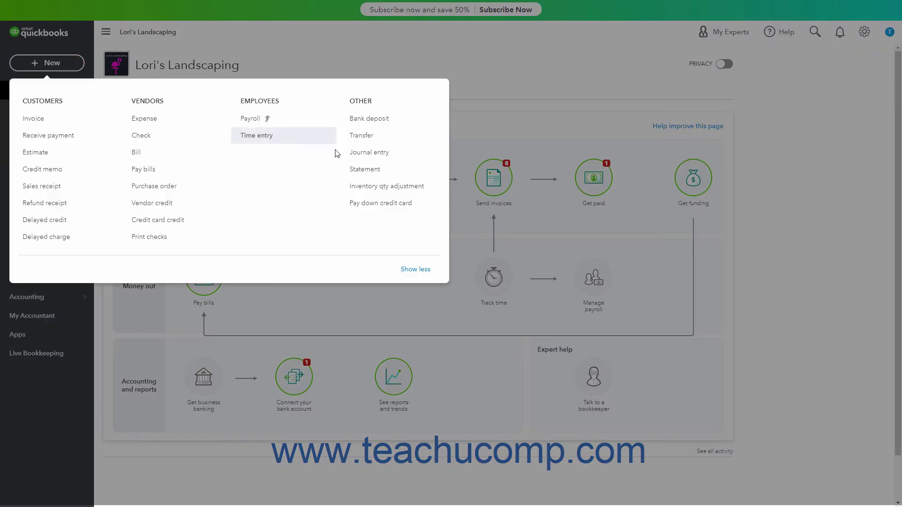
left_click(407, 208)
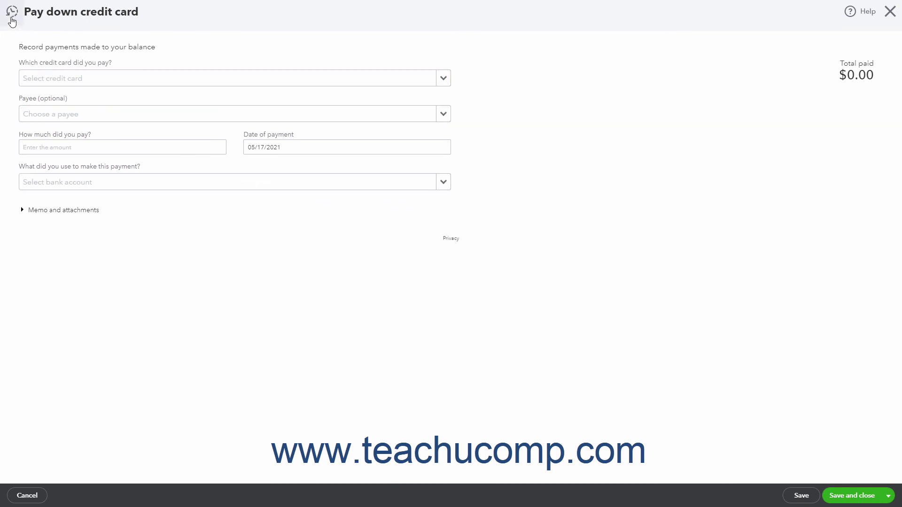
Reopen the saved $100.00 Credit Card Payment from the recent transactions list
left_click(11, 19)
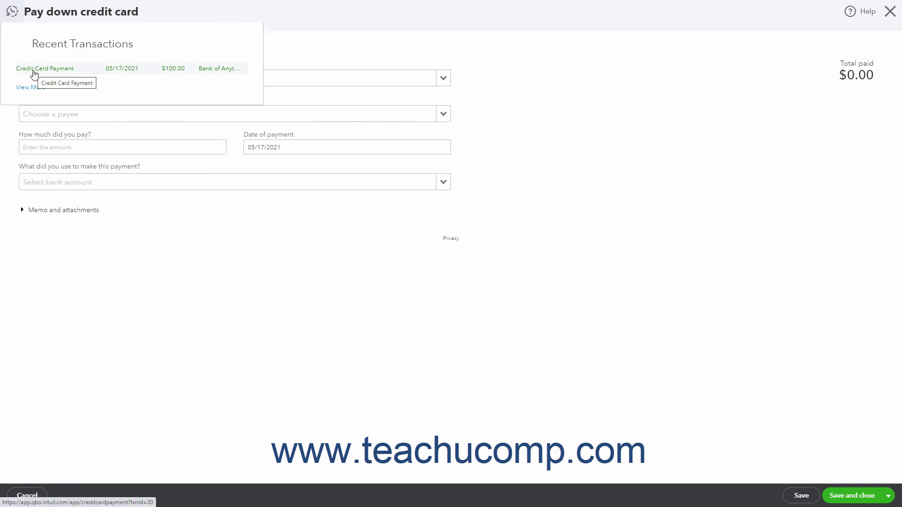
left_click(33, 70)
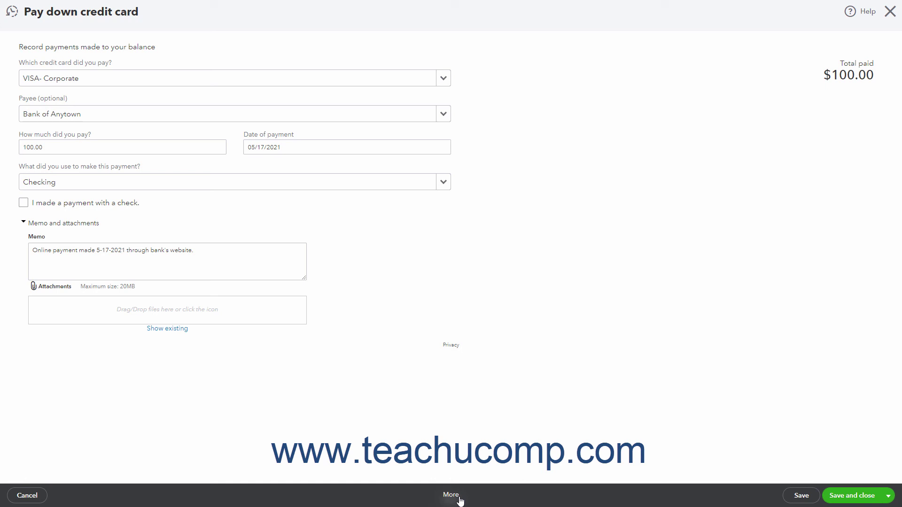
left_click(458, 498)
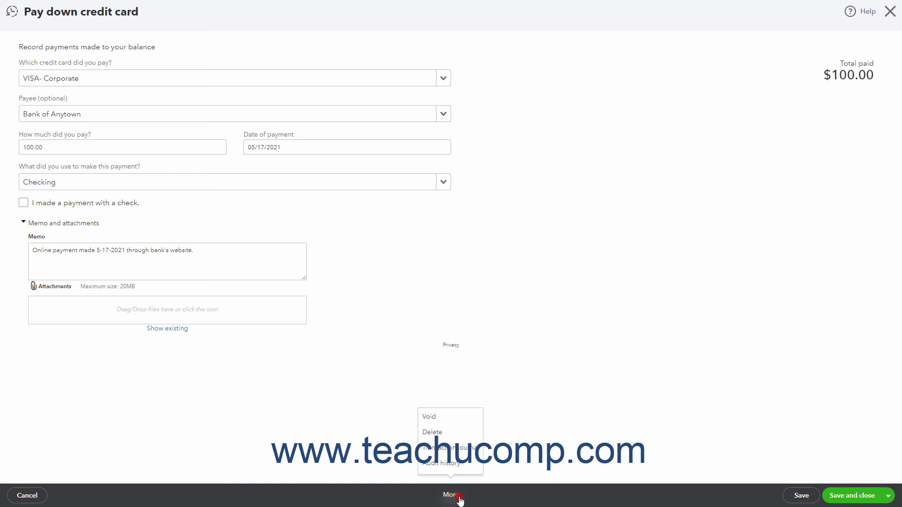
left_click(460, 437)
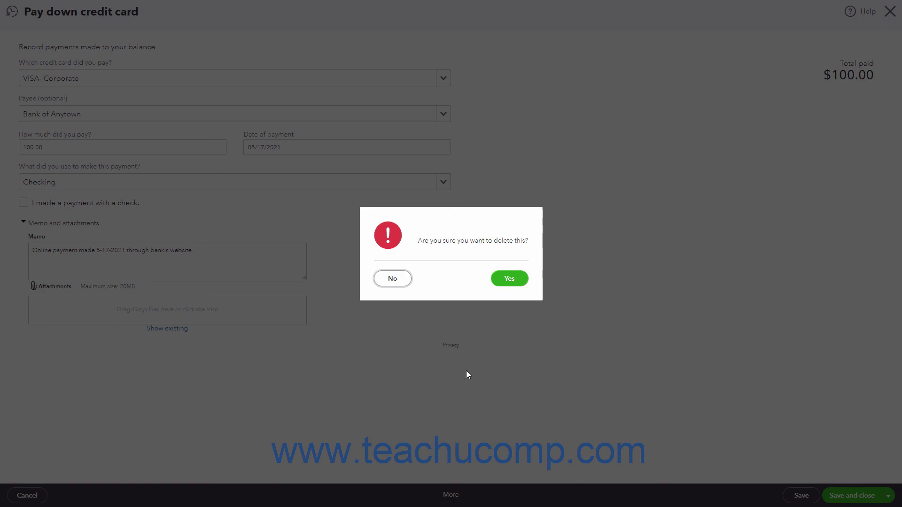
left_click(403, 277)
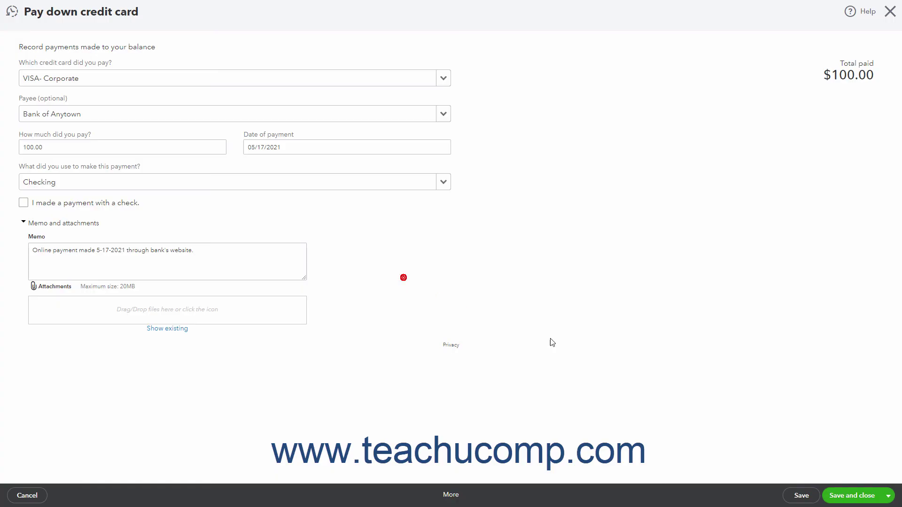
left_click(858, 496)
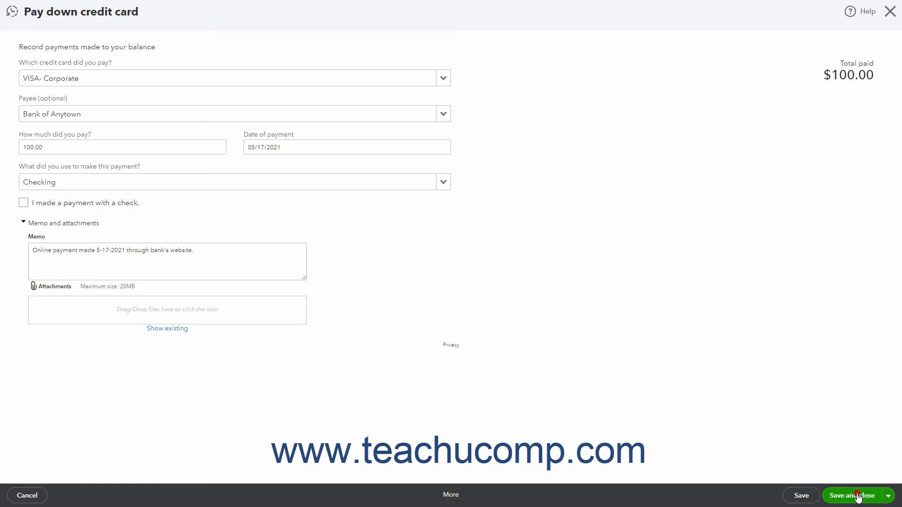